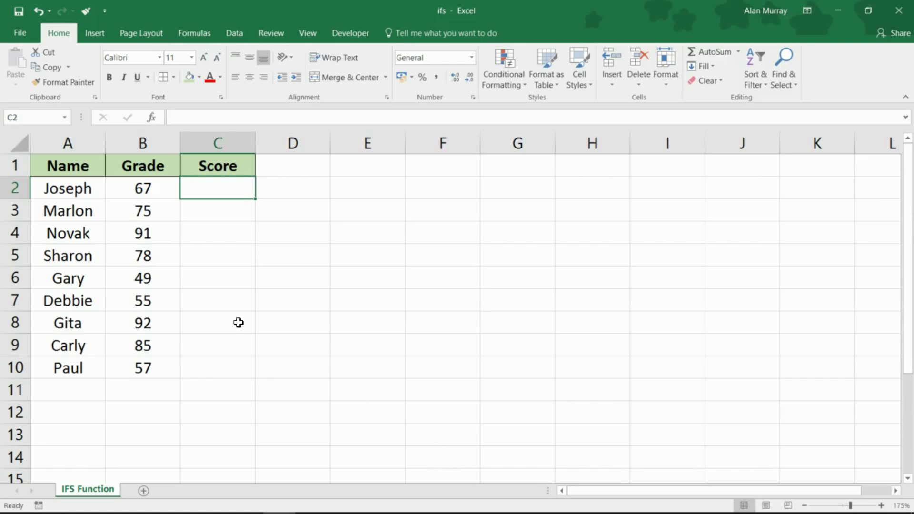
- Highlight the student names and Grade values, then begin typing =ifs in cell C2
{"action": "left_click_drag", "start_coordinate": [96, 190], "coordinate": [105, 372]}
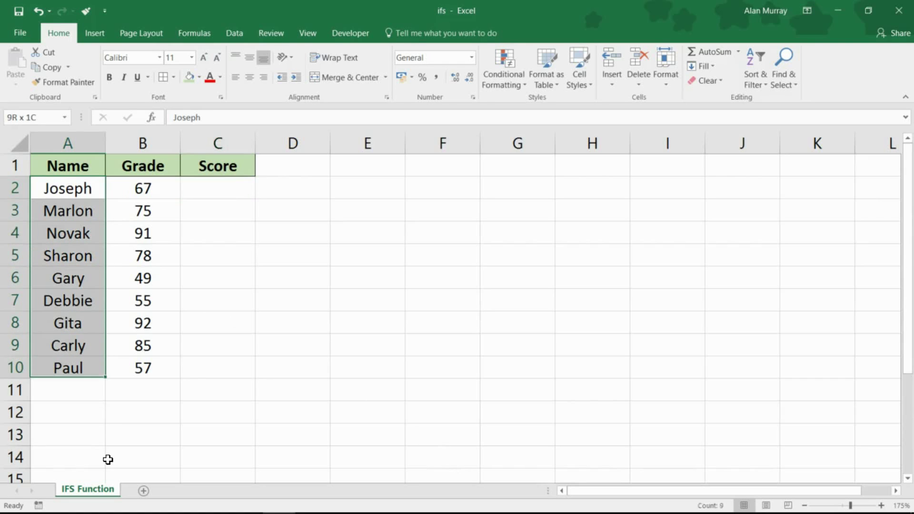
{"action": "left_click_drag", "start_coordinate": [143, 188], "coordinate": [143, 370]}
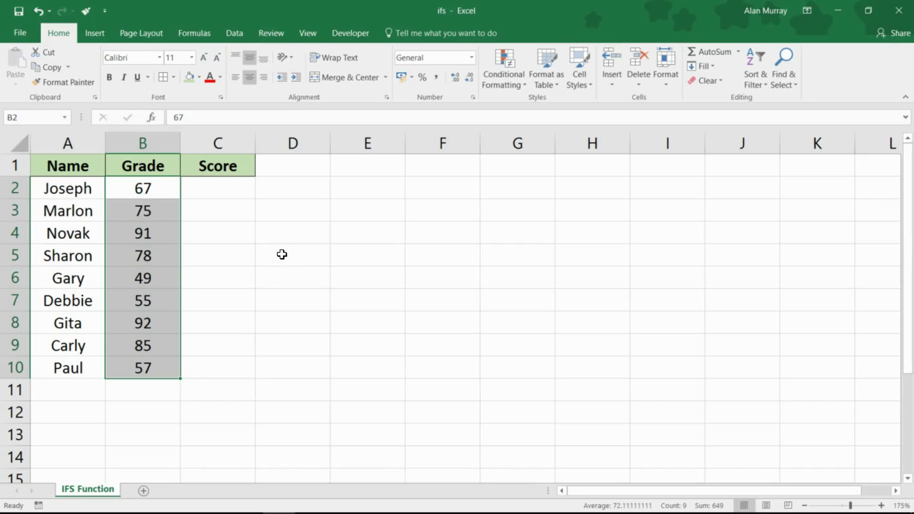
{"action": "key", "text": "Right"}
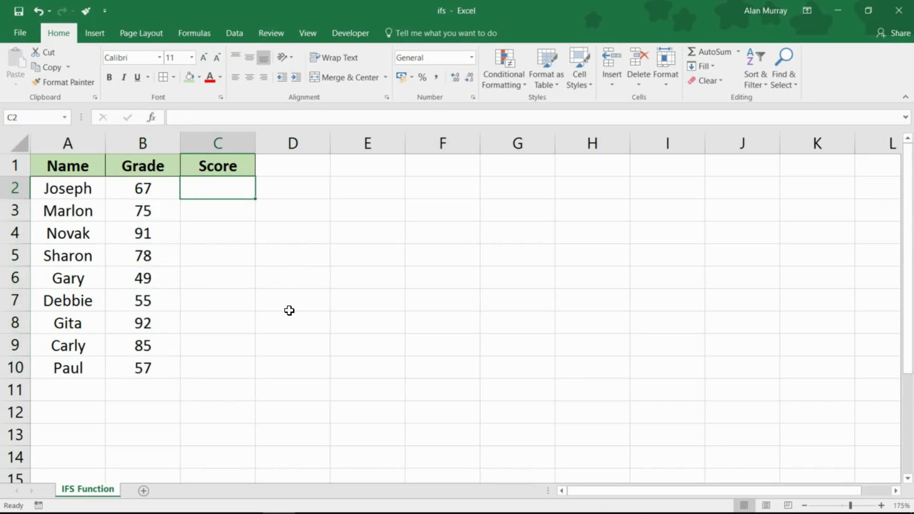
{"action": "scroll", "coordinate": [289, 310], "scroll_direction": "up", "scroll_amount": 3, "text": "ctrl"}
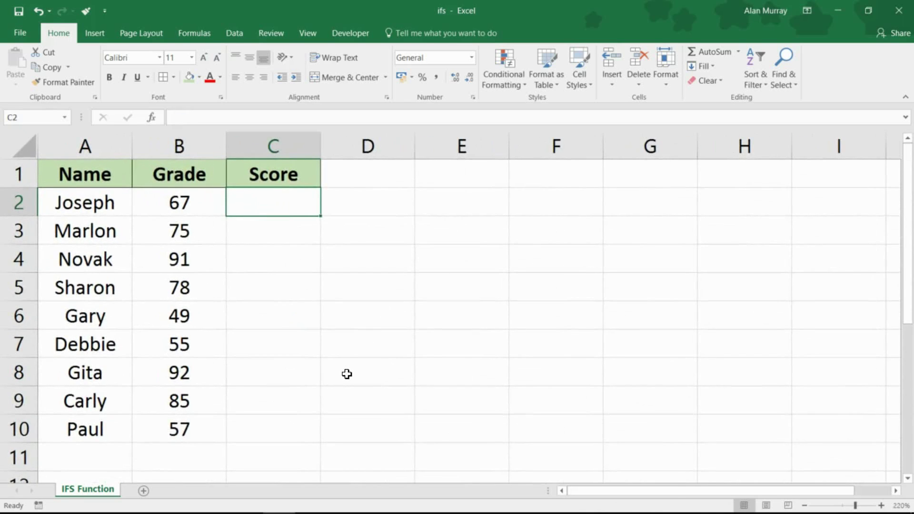
{"action": "type", "text": "=if"}
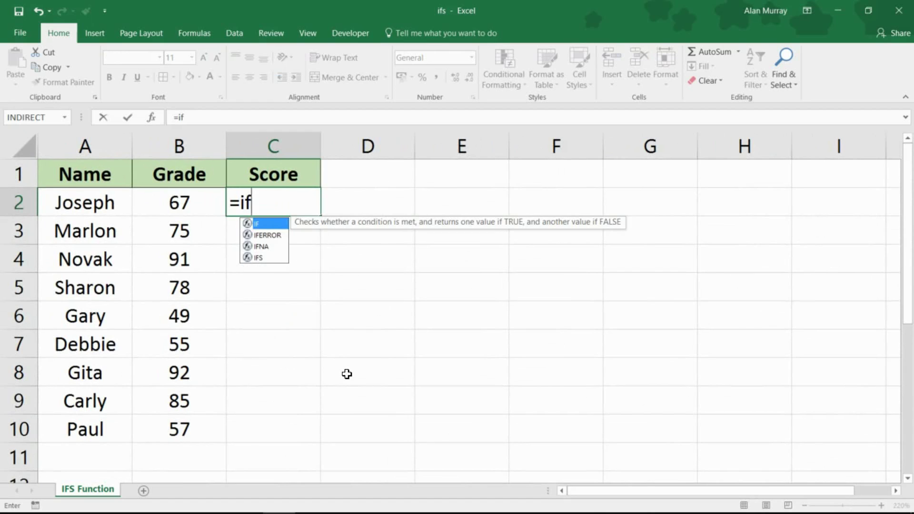
{"action": "type", "text": "s"}
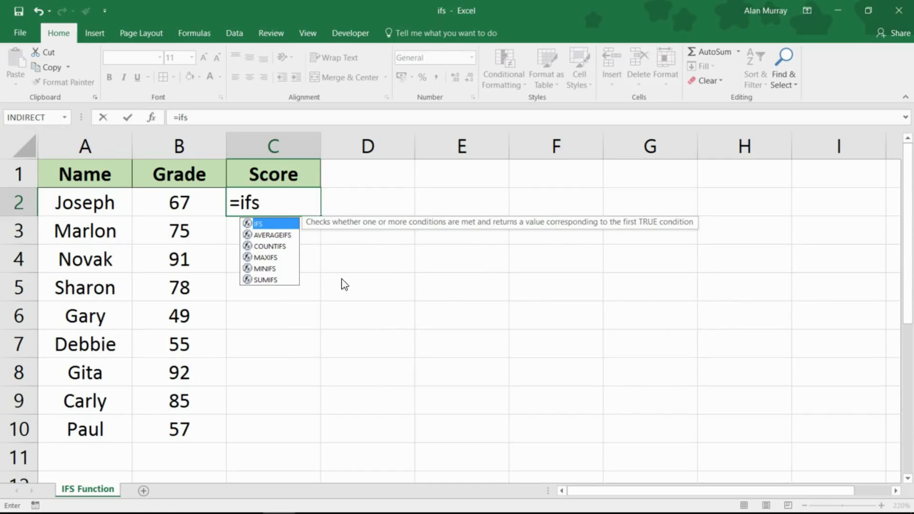
- Accept IFS and enter the first test, B2>=90 returning "A", followed by a comma
{"action": "key", "text": "Tab"}
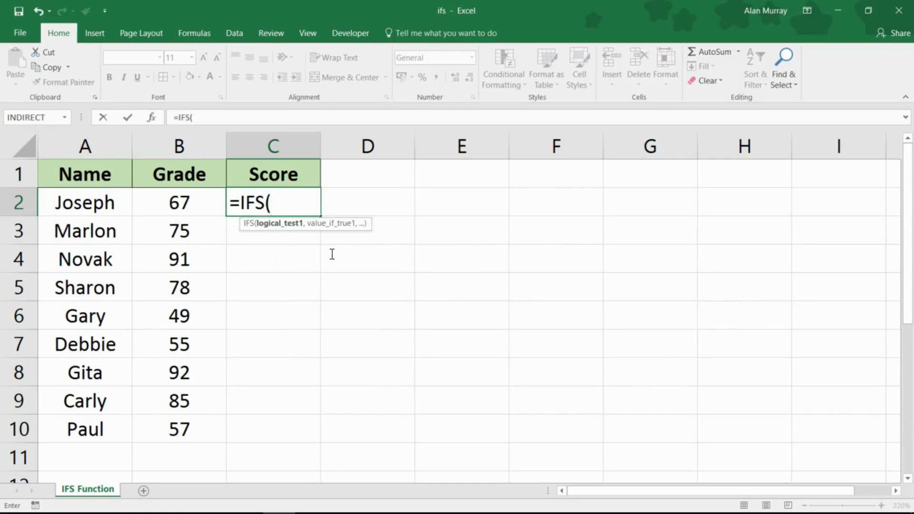
{"action": "key", "text": "F2"}
{"action": "key", "text": "Left"}
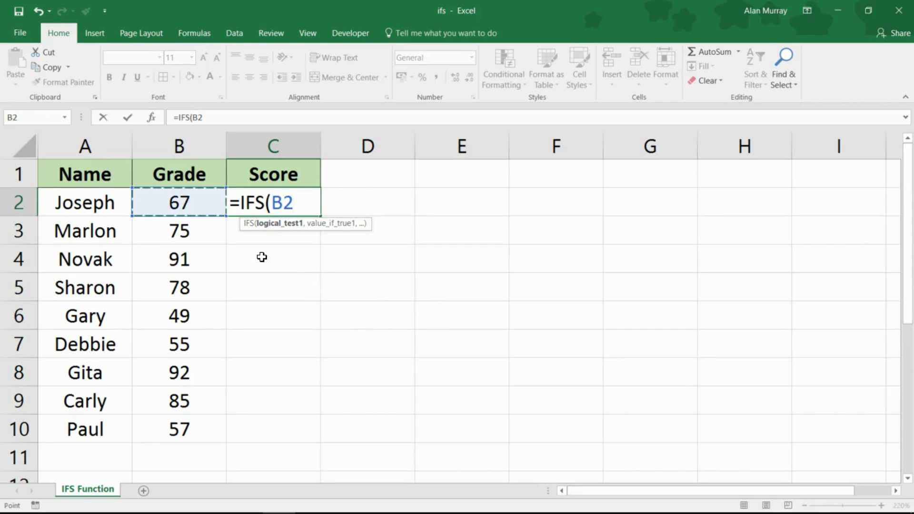
{"action": "type", "text": ">=90"}
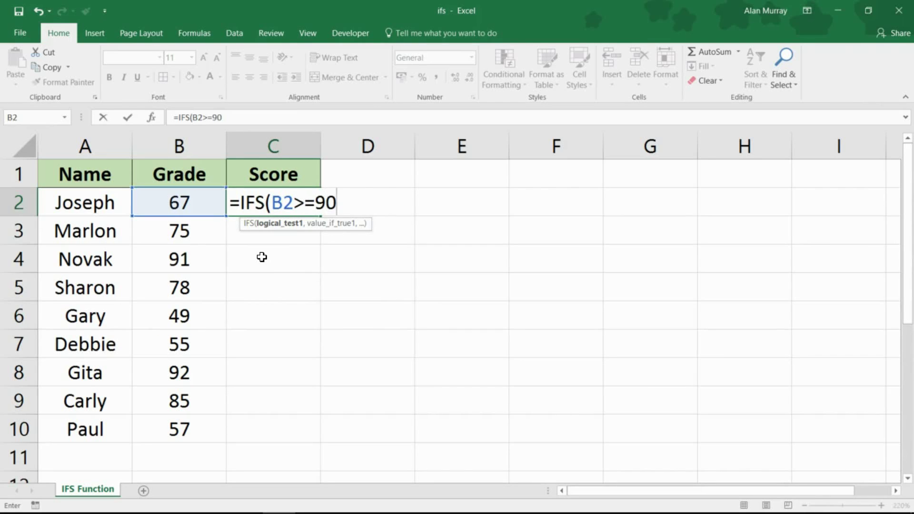
{"action": "type", "text": ","}
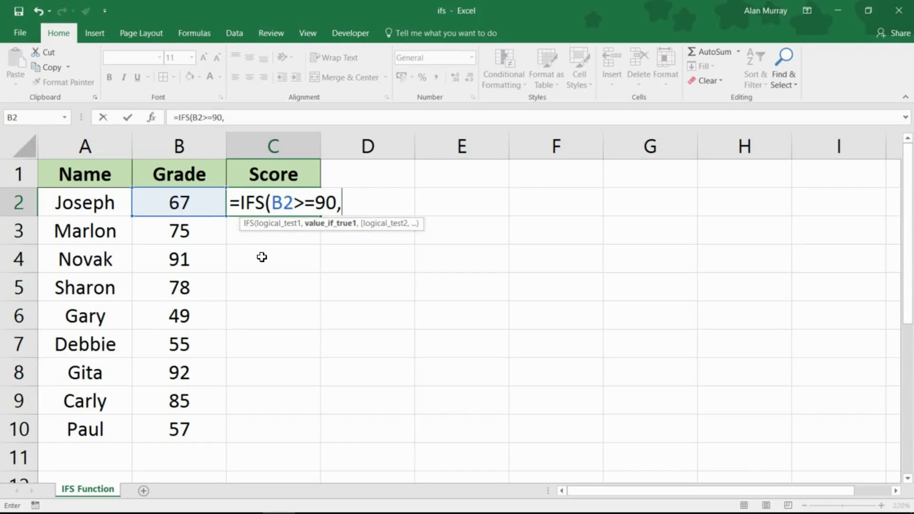
{"action": "type", "text": "\"A\""}
{"action": "type", "text": ","}
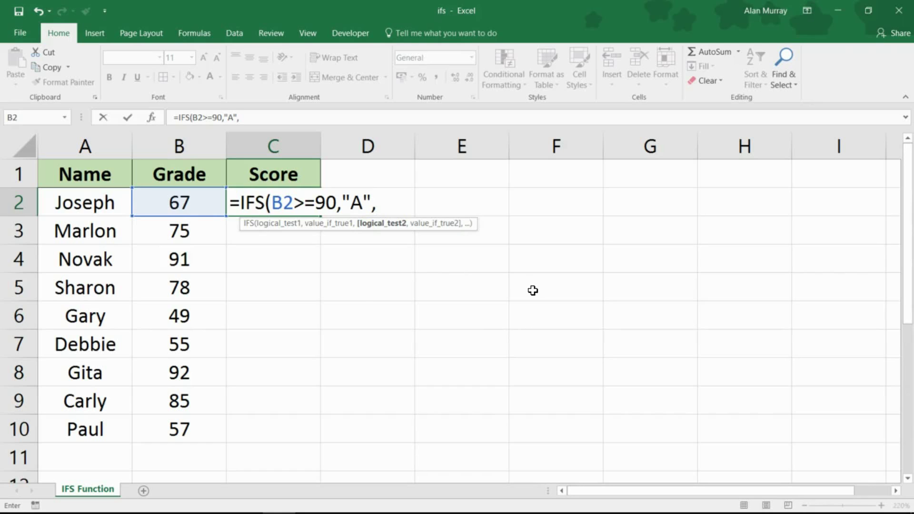
- Add the B2>=80 → "B" and B2>=70 → "C" conditions, then start a B2>=60 test
{"action": "key", "text": "Left"}
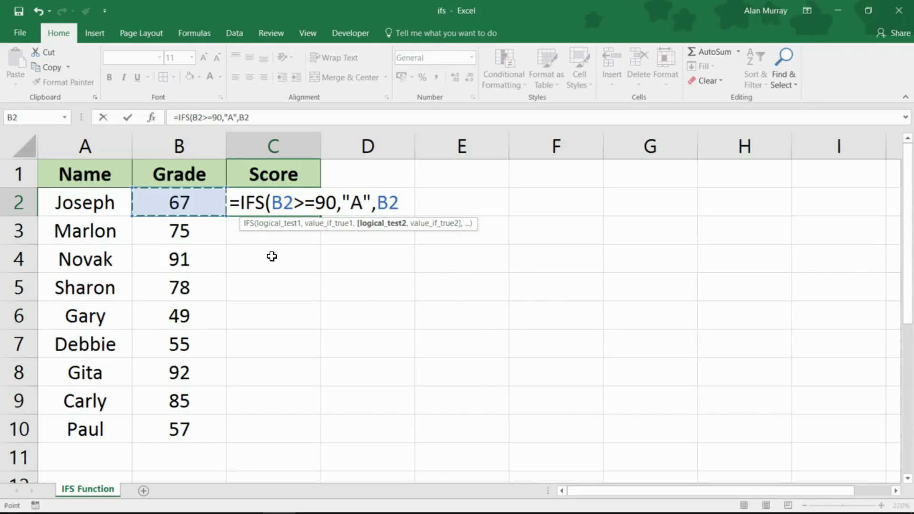
{"action": "type", "text": ">="}
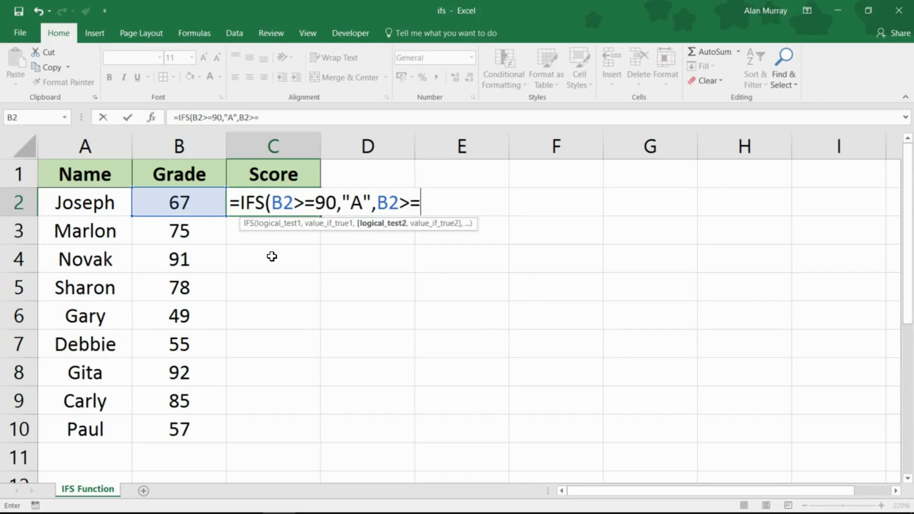
{"action": "type", "text": "80,\"B2,"}
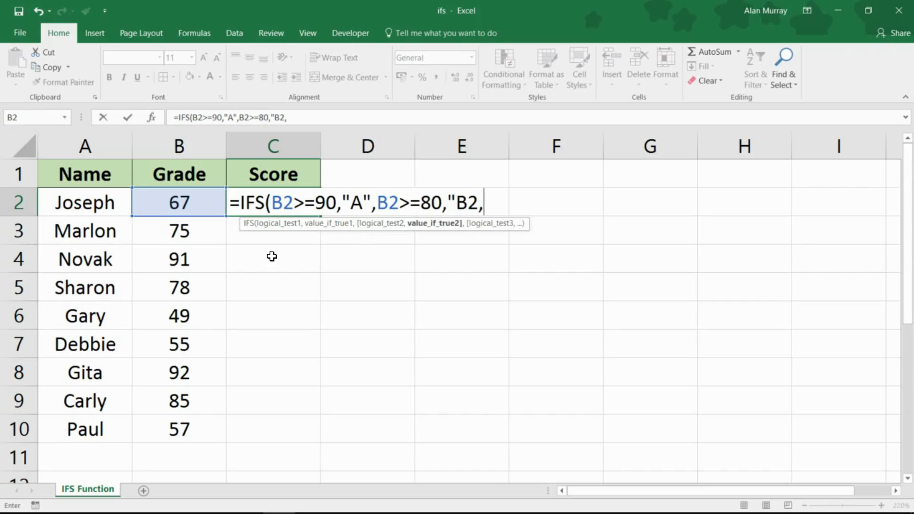
{"action": "key", "text": "Left"}
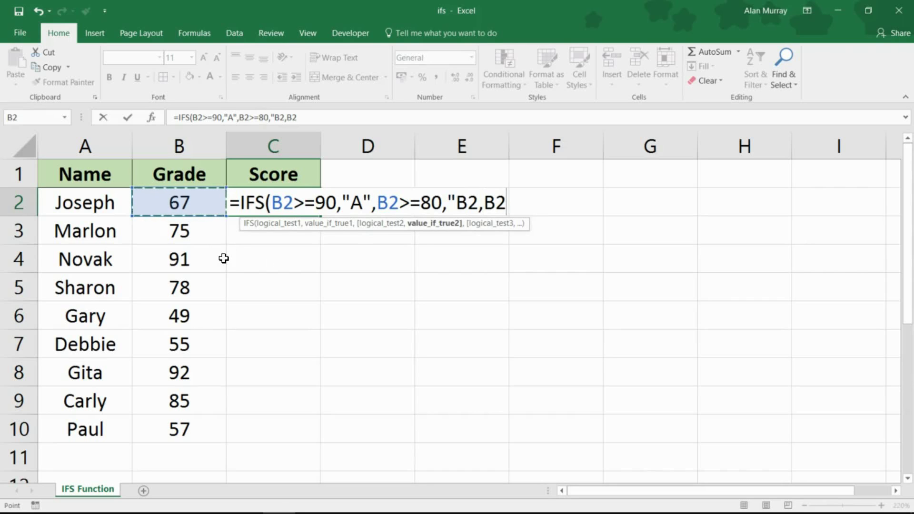
{"action": "key", "text": "BackSpace"}
{"action": "key", "text": "BackSpace"}
{"action": "key", "text": "BackSpace"}
{"action": "key", "text": "BackSpace"}
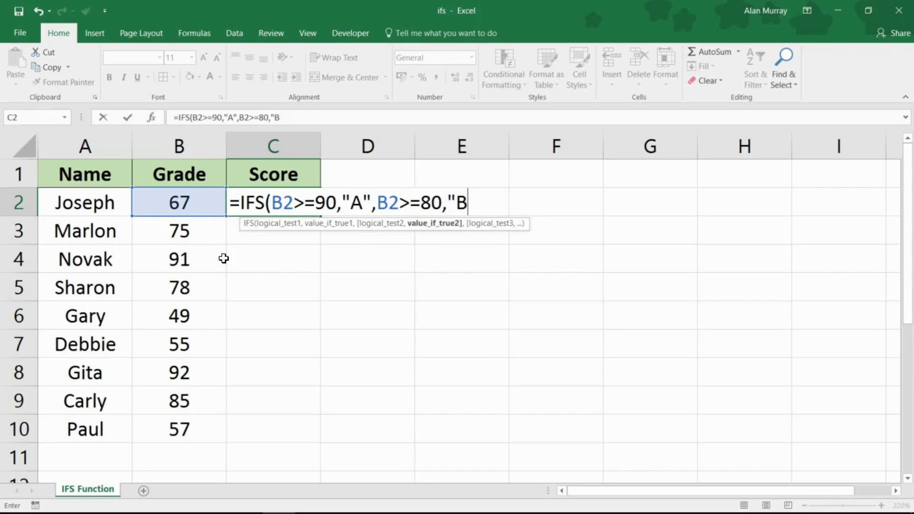
{"action": "type", "text": "\",B2>"}
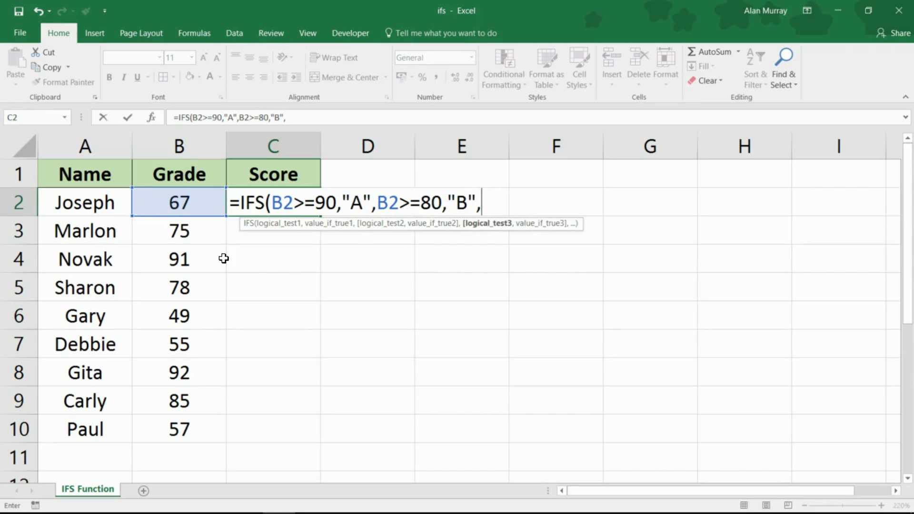
{"action": "type", "text": "="}
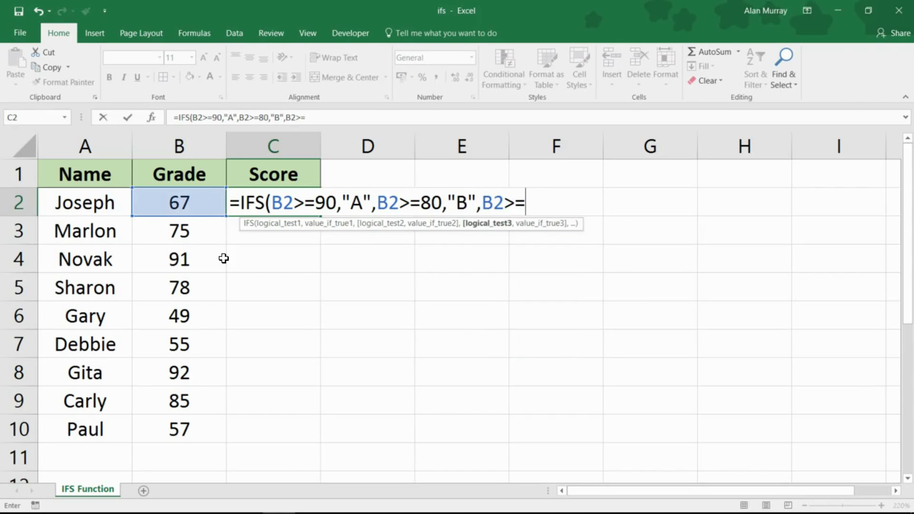
{"action": "type", "text": "70,\"C\""}
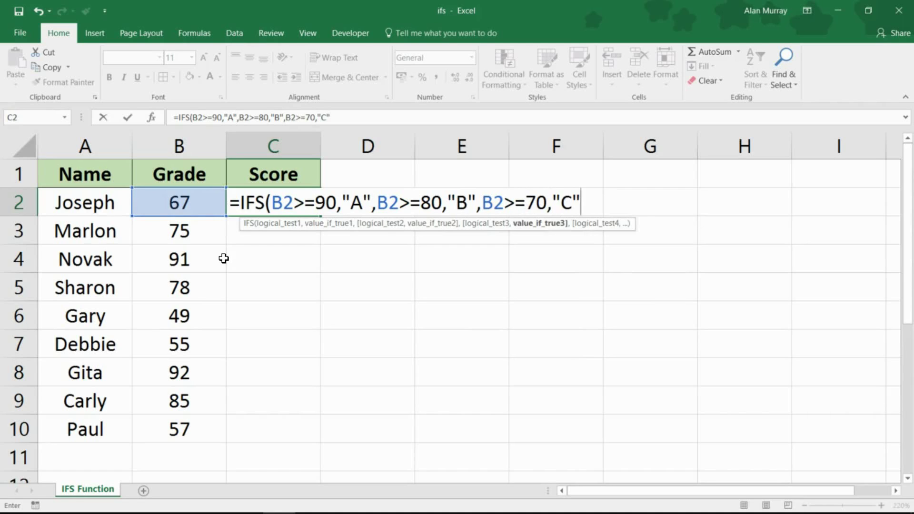
{"action": "type", "text": ",B2>="}
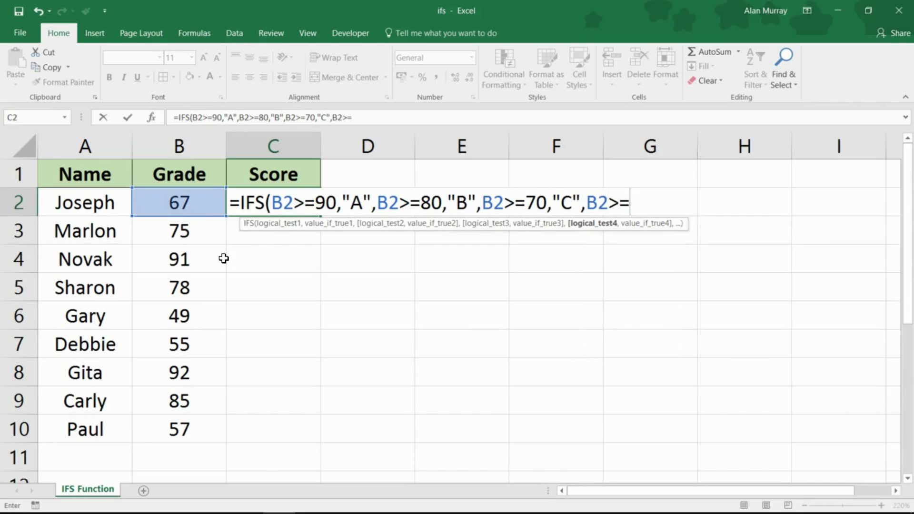
{"action": "type", "text": "60"}
- Finish the formula with B2>=60 → "D" and B2<60 → "E", adding the closing bracket
{"action": "type", "text": ",\"D"}
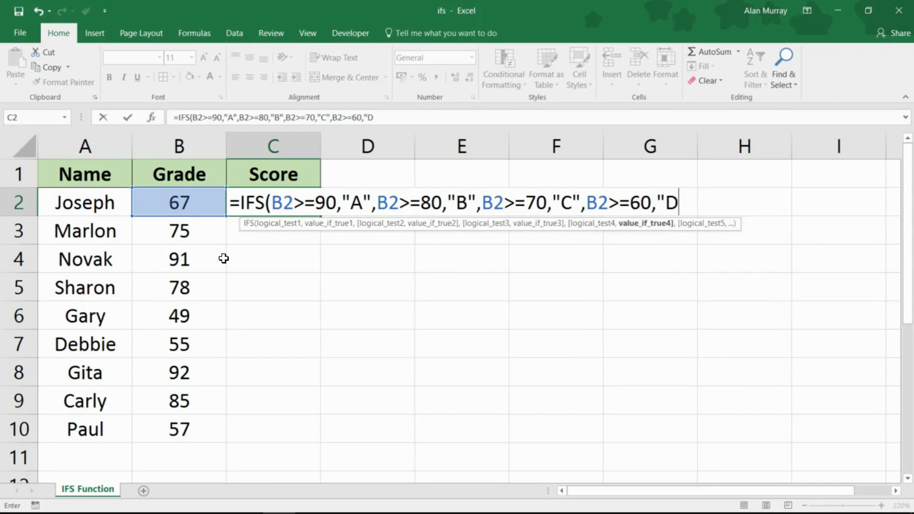
{"action": "type", "text": "\""}
{"action": "type", "text": ","}
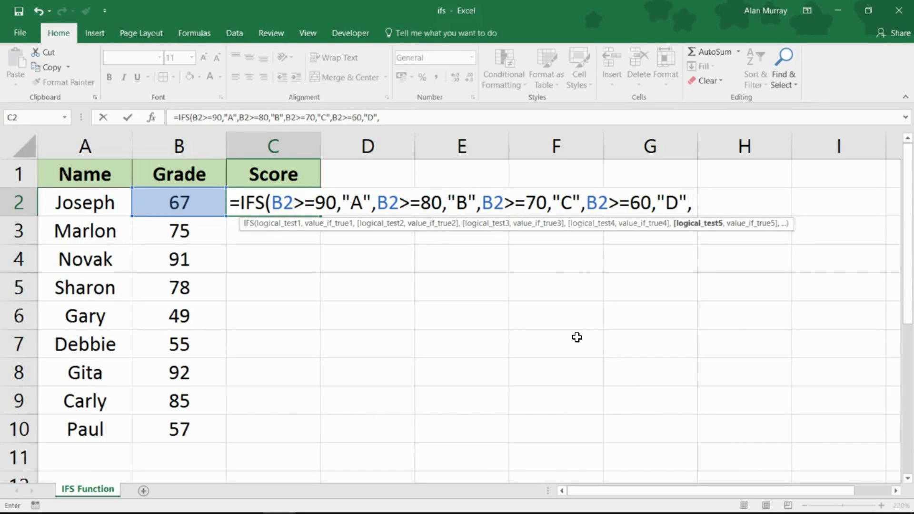
{"action": "type", "text": "B2"}
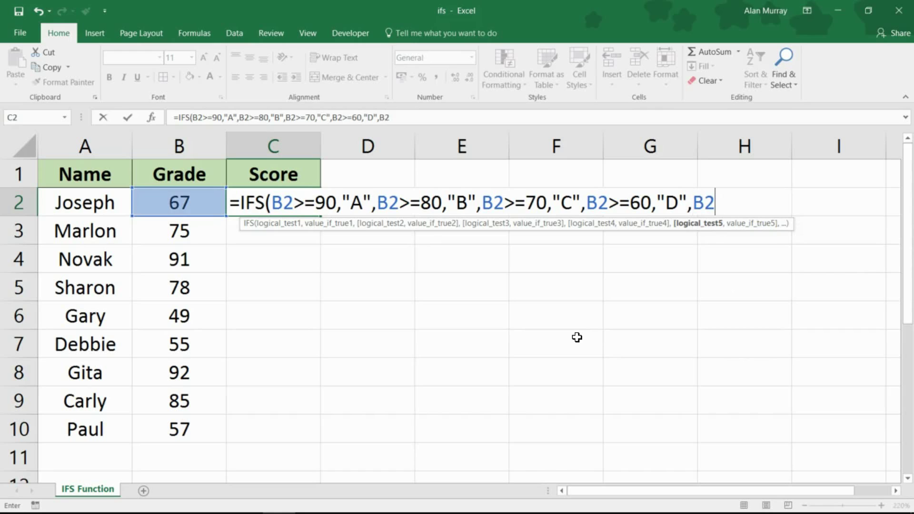
{"action": "type", "text": "<60"}
{"action": "left_click_drag", "start_coordinate": [609, 203], "coordinate": [651, 203]}
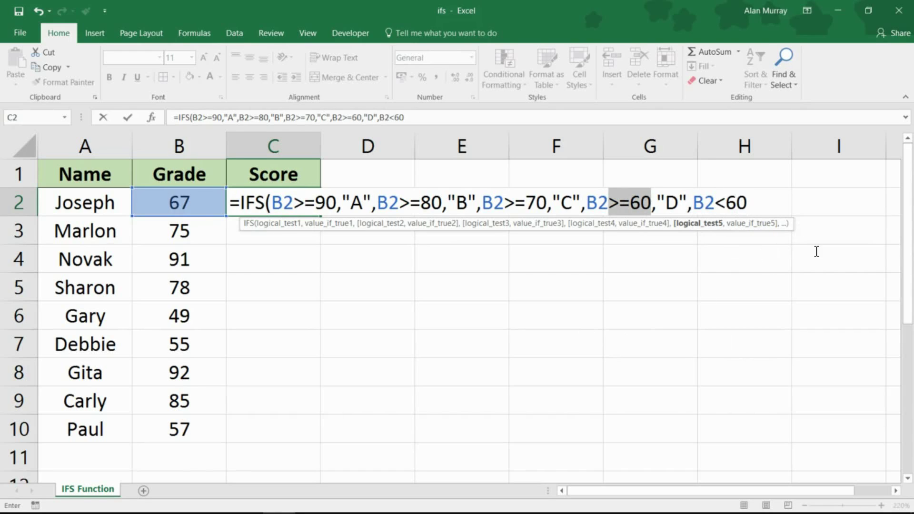
{"action": "key", "text": "End"}
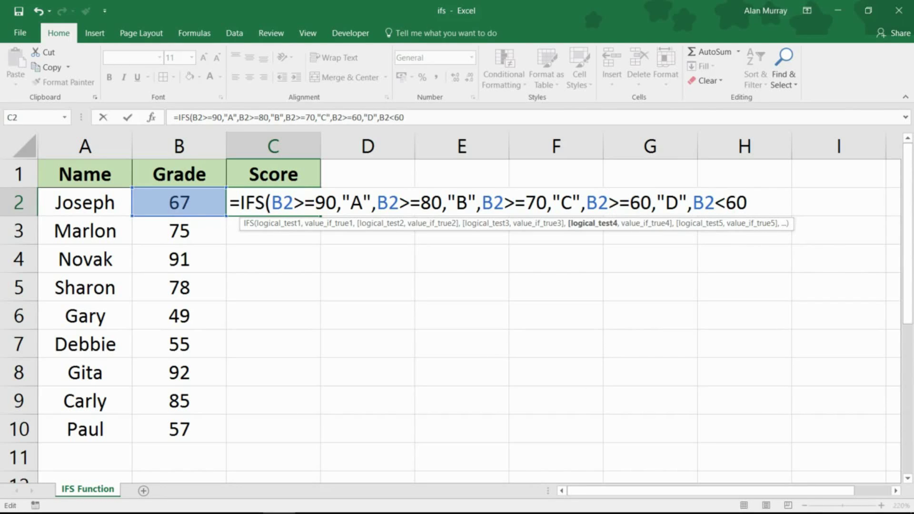
{"action": "type", "text": ",\"E\""}
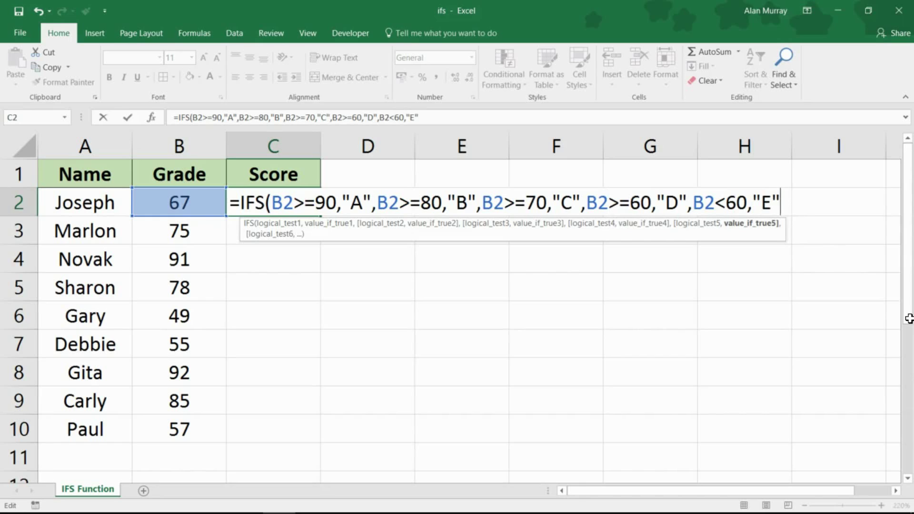
{"action": "type", "text": ")"}
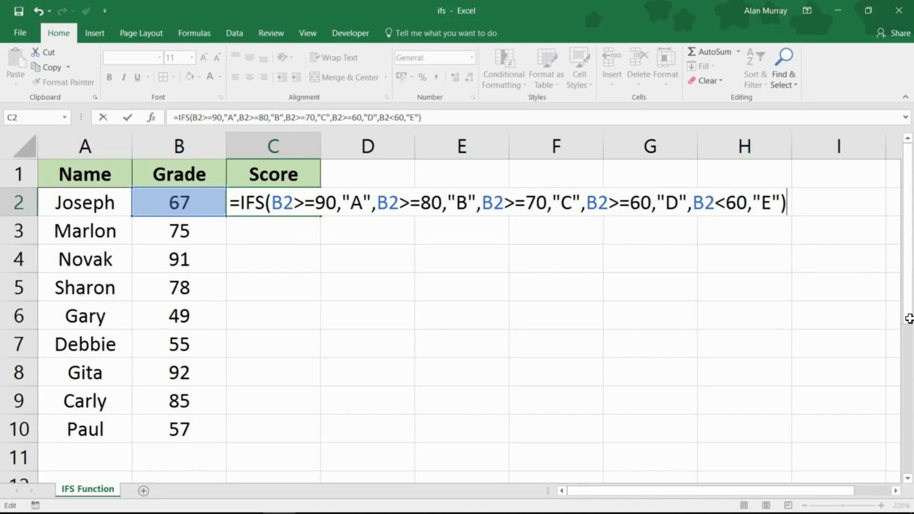
- Commit the IFS formula in C2 and fill it down to C10
{"action": "key", "text": "ctrl+Return"}
{"action": "key", "text": "Return"}
{"action": "key", "text": "Up"}
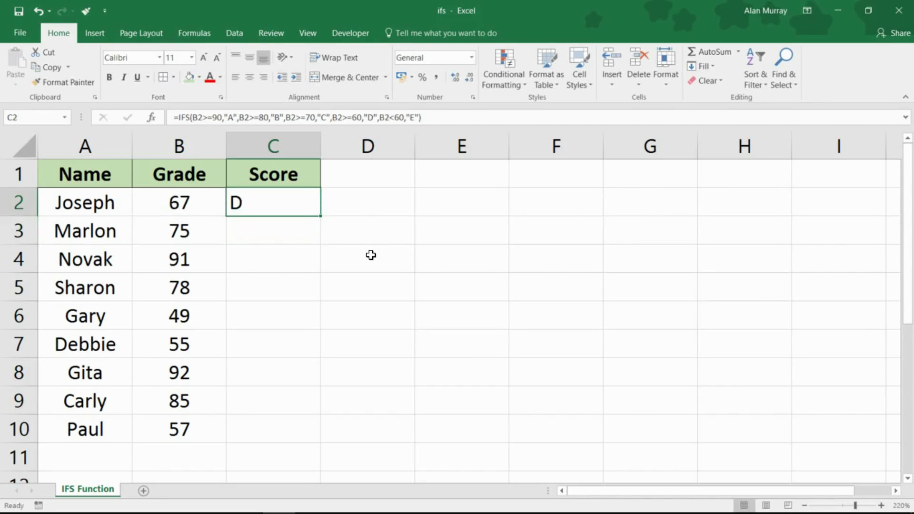
{"action": "left_click_drag", "start_coordinate": [321, 216], "coordinate": [321, 443]}
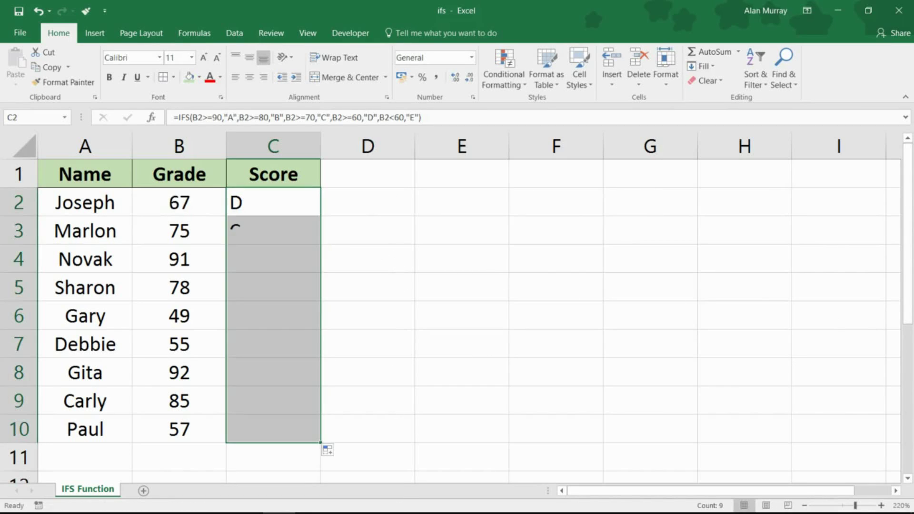
- Centre the letter grades horizontally and vertically, then highlight the rows graded E and A
{"action": "left_click", "coordinate": [249, 77]}
{"action": "left_click", "coordinate": [249, 57]}
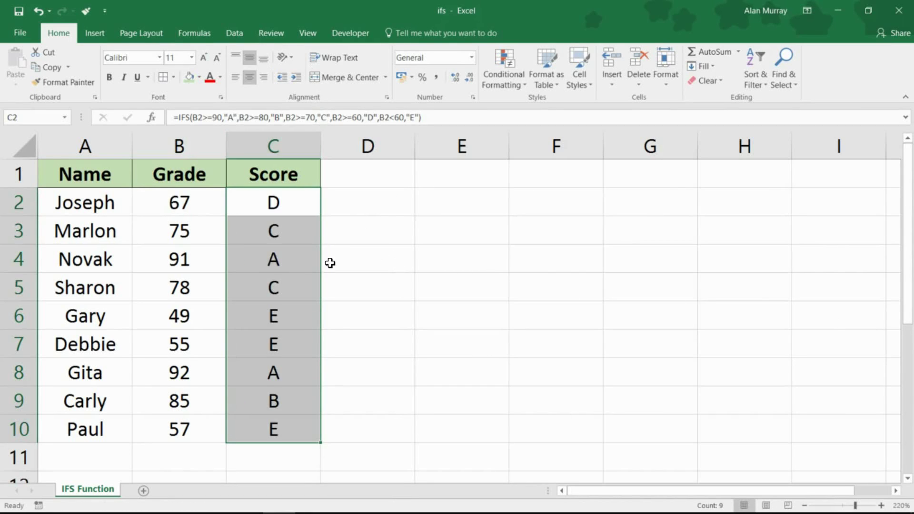
{"action": "key", "text": "Down"}
{"action": "key", "text": "Down"}
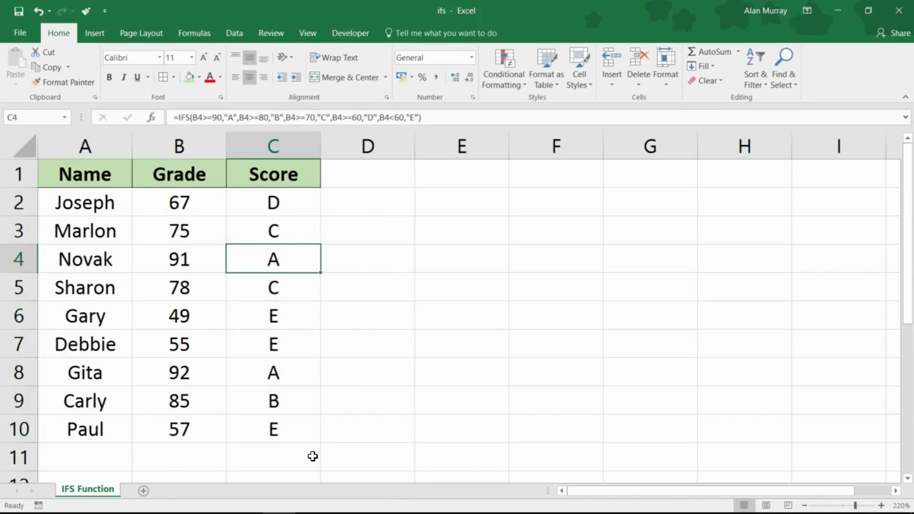
{"action": "left_click_drag", "start_coordinate": [114, 314], "coordinate": [286, 346]}
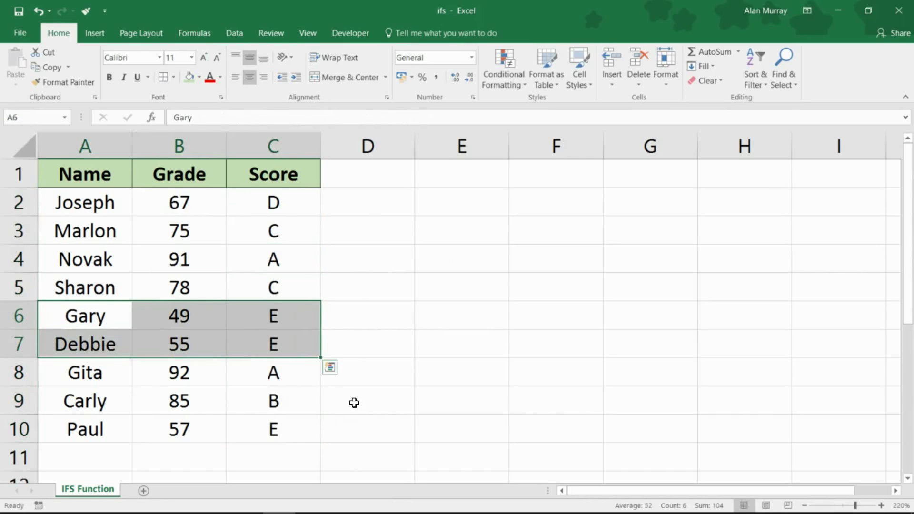
{"action": "left_click_drag", "start_coordinate": [85, 259], "coordinate": [273, 259]}
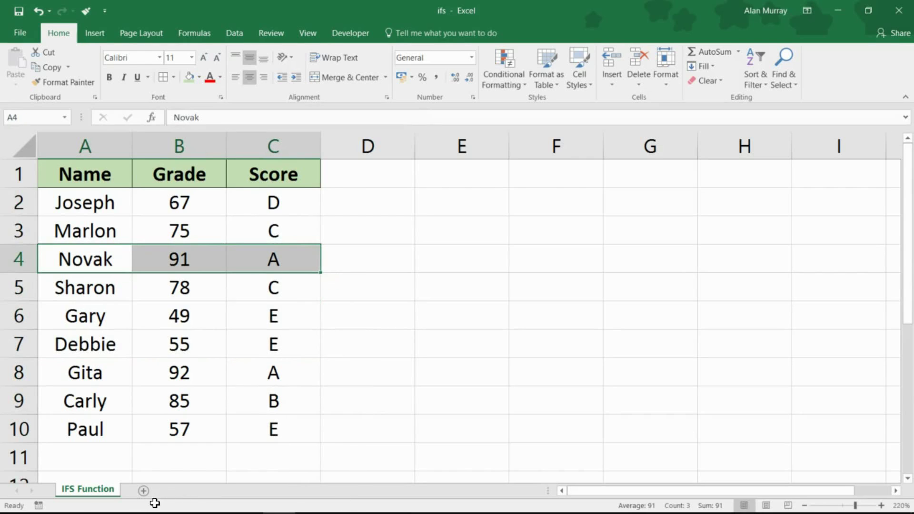
- Highlight the student row that received a B grade
{"action": "left_click_drag", "start_coordinate": [85, 401], "coordinate": [273, 401]}
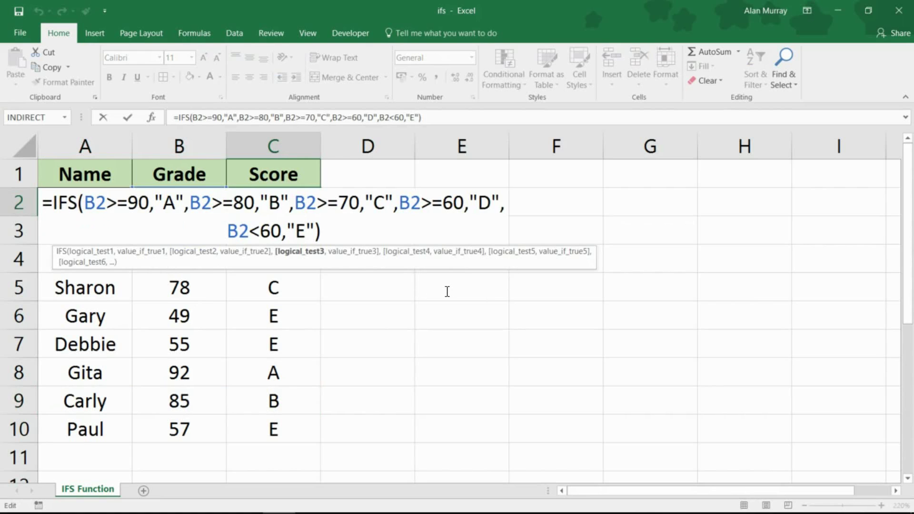
{"action": "key", "text": "Right"}
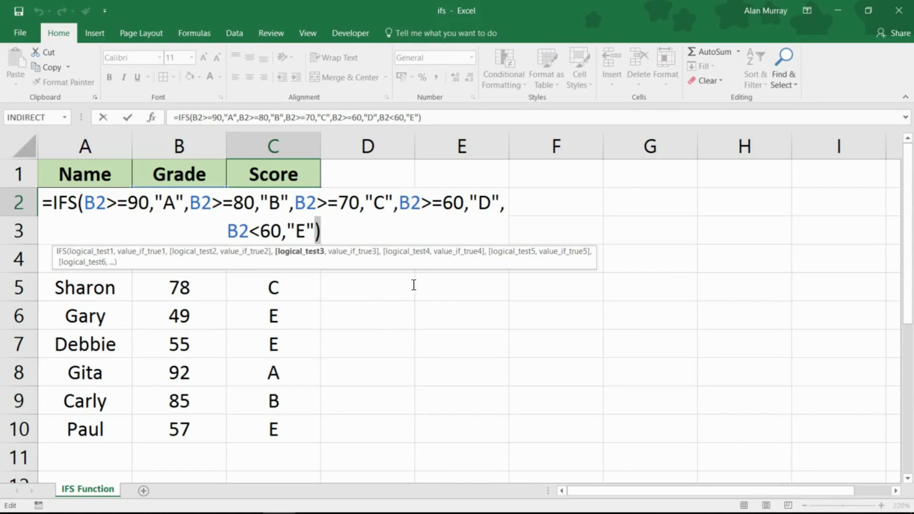